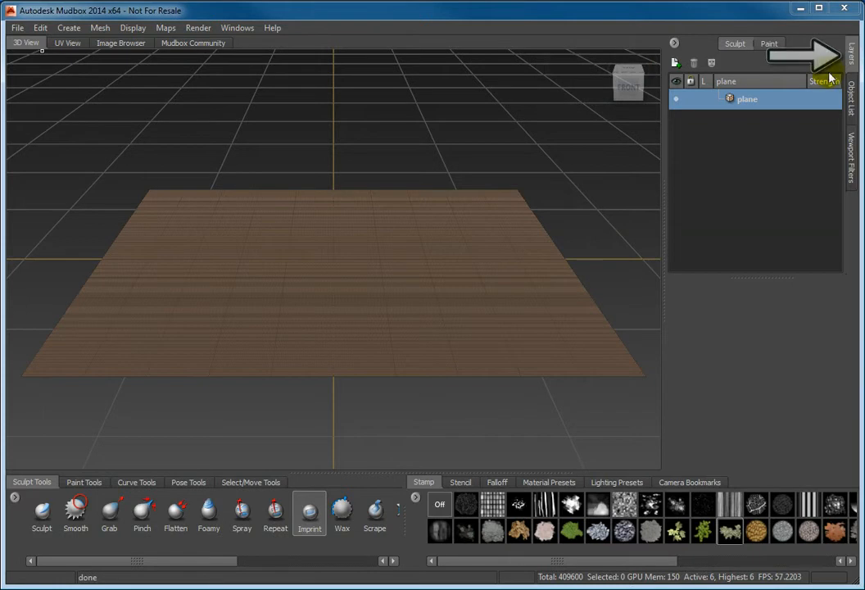
# In the Layers panel, add Sculpt Layer 1, Sculpt Layer 2 and Sculpt Layer 3 to the plane, each at strength 100
pyautogui.click(852, 53)
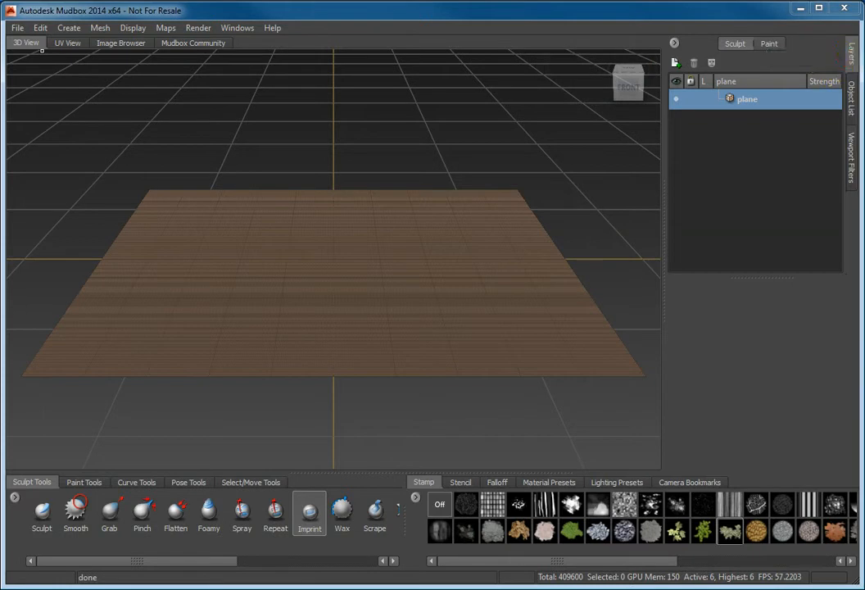
pyautogui.click(673, 42)
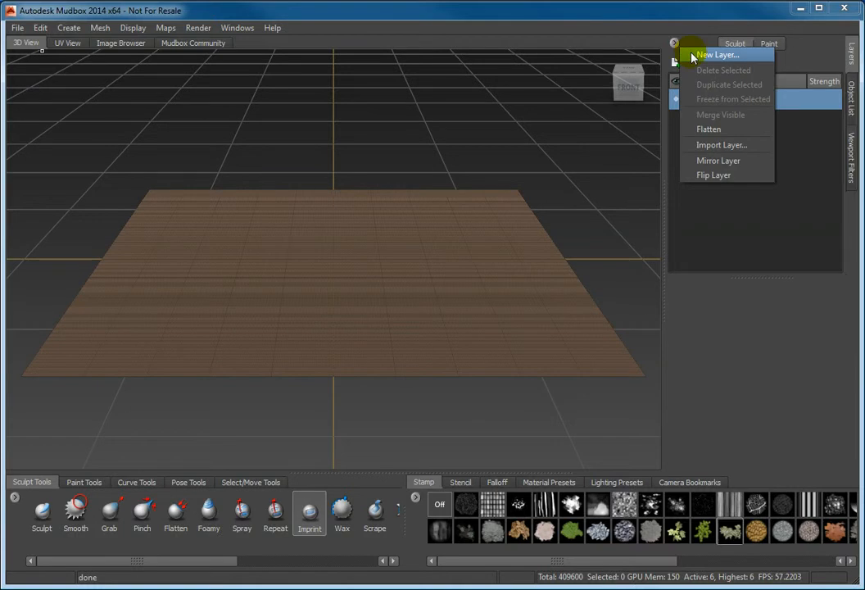
pyautogui.click(713, 55)
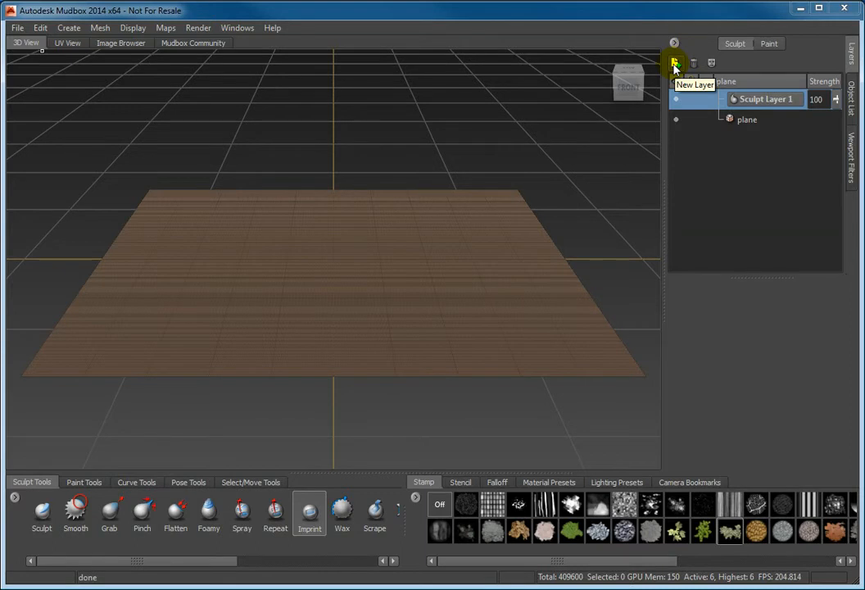
pyautogui.click(675, 64)
pyautogui.click(675, 64)
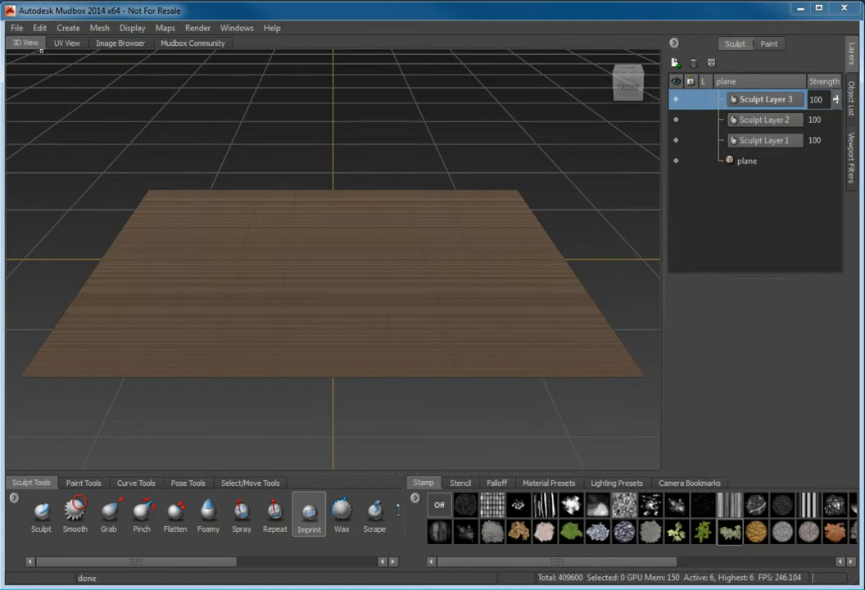
# Target the base plane with the Imprint tool using the brick grid stamp, size 50, strength 5
pyautogui.click(743, 162)
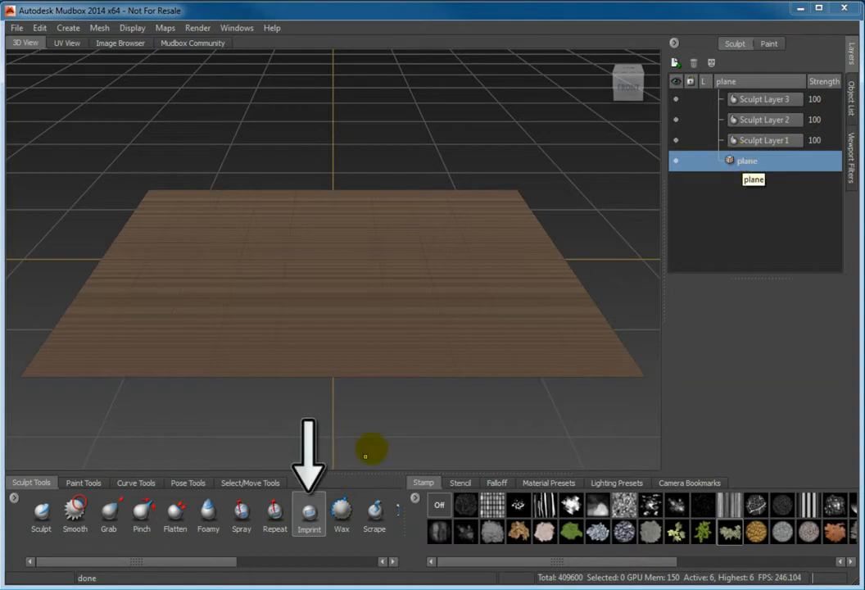
pyautogui.click(309, 512)
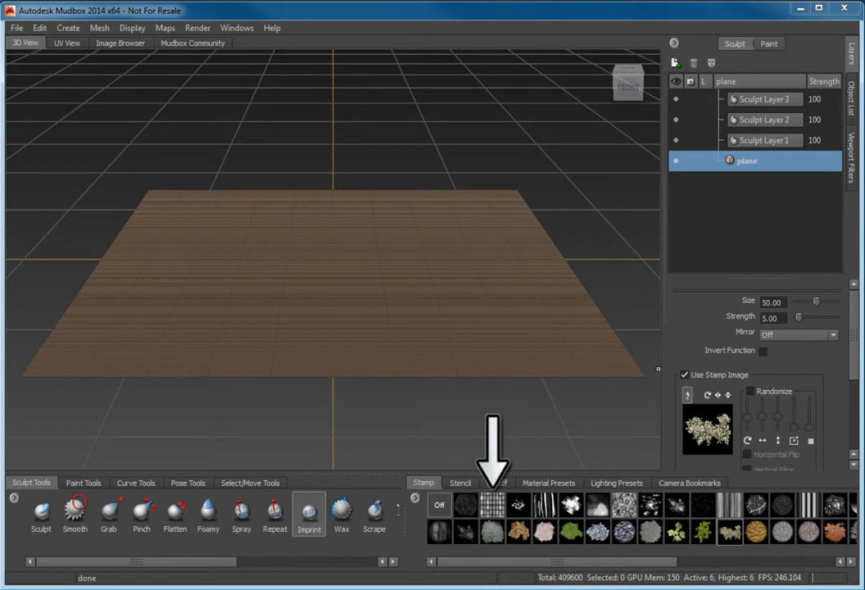
pyautogui.click(495, 507)
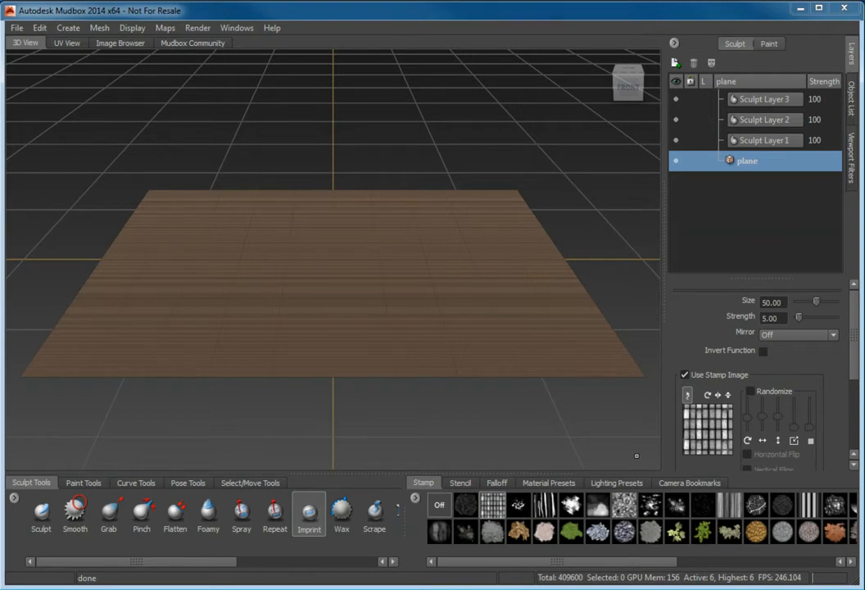
pyautogui.doubleClick(730, 300)
pyautogui.write('50')
pyautogui.moveTo(783, 318); pyautogui.dragTo(736, 323)
pyautogui.write('5')
pyautogui.press('Return')
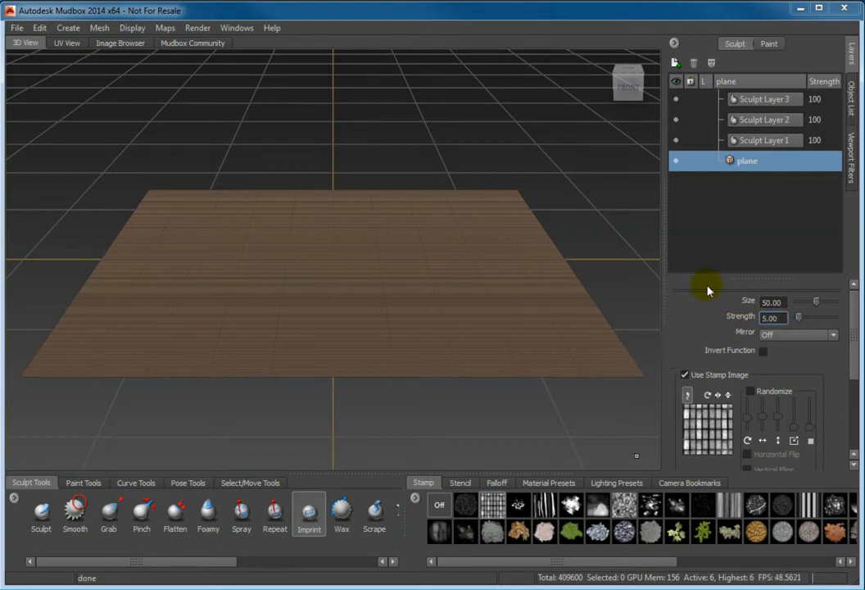
# From a high oblique view, stamp a large circular brick tile grid across the plane's middle
pyautogui.keyDown('alt'); pyautogui.moveTo(583, 257); pyautogui.dragTo(525, 282); pyautogui.keyUp('alt')
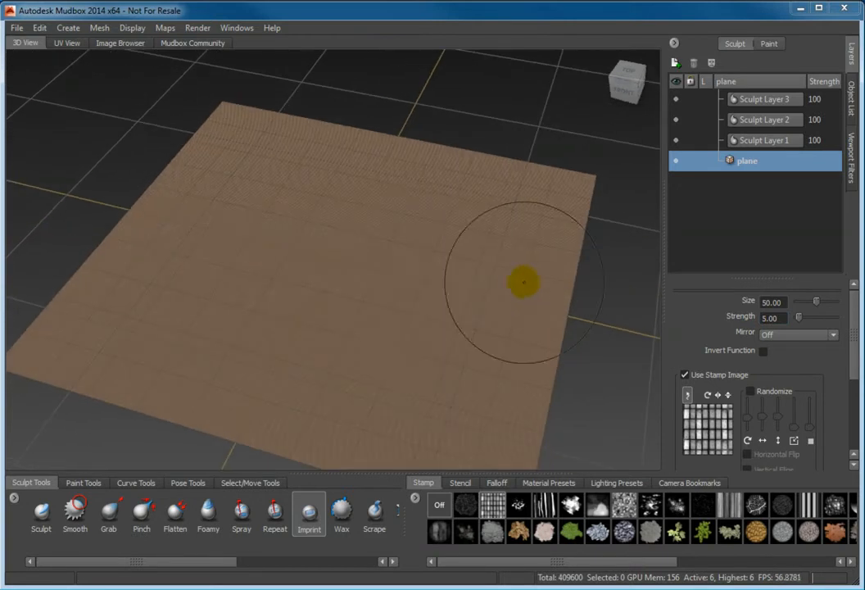
pyautogui.moveTo(333, 259); pyautogui.dragTo(244, 422)
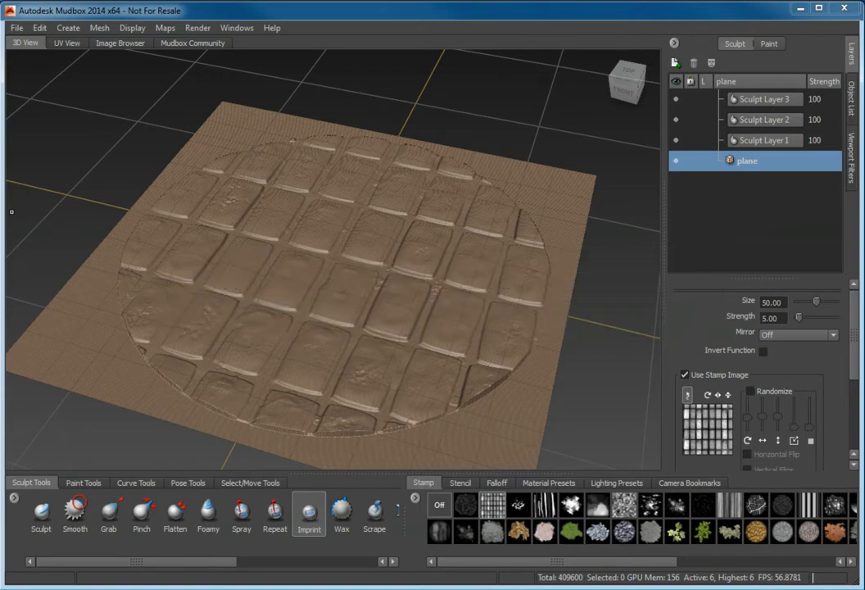
# On Sculpt Layer 1, imprint the dry leaves stamp over the centre of the tiles
pyautogui.click(795, 142)
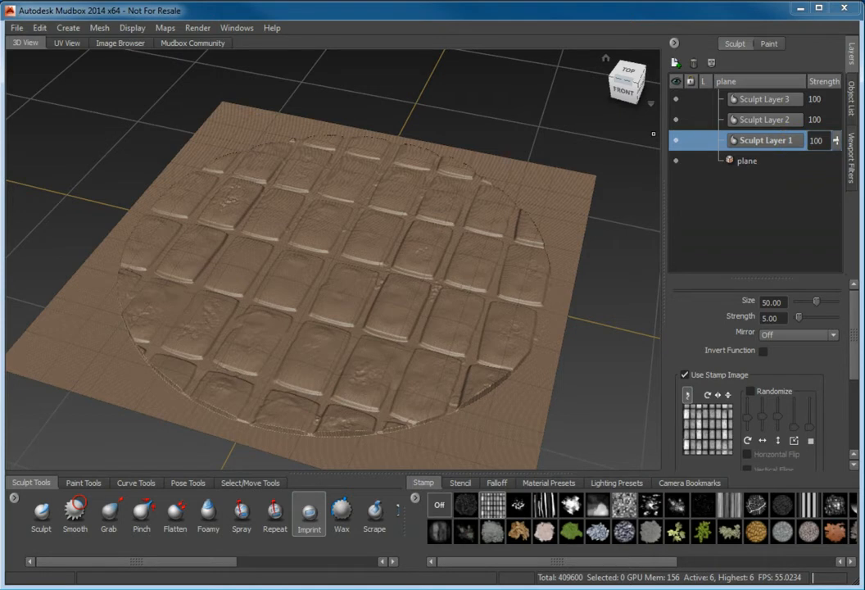
pyautogui.click(519, 533)
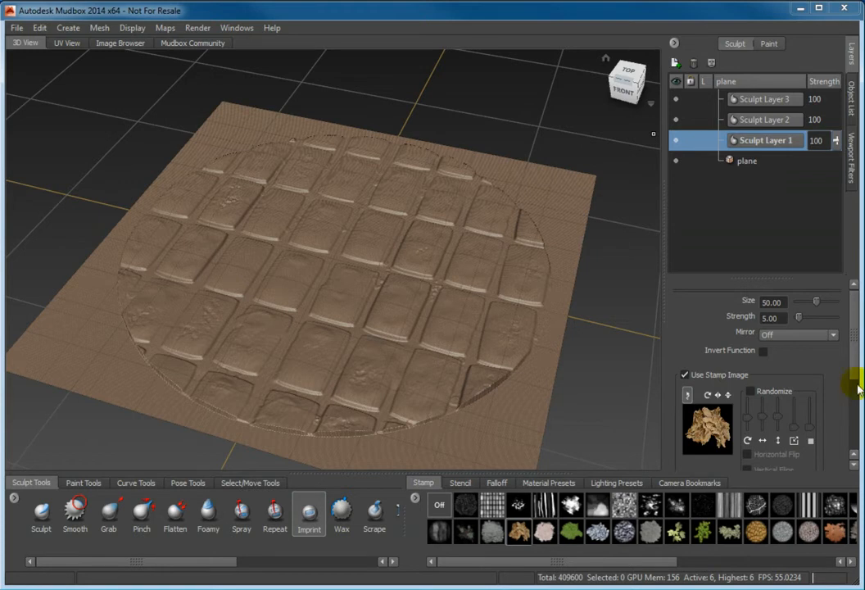
pyautogui.moveTo(328, 259)
pyautogui.mouseDown()
pyautogui.moveTo(251, 260)
pyautogui.moveTo(236, 252)
pyautogui.mouseUp()
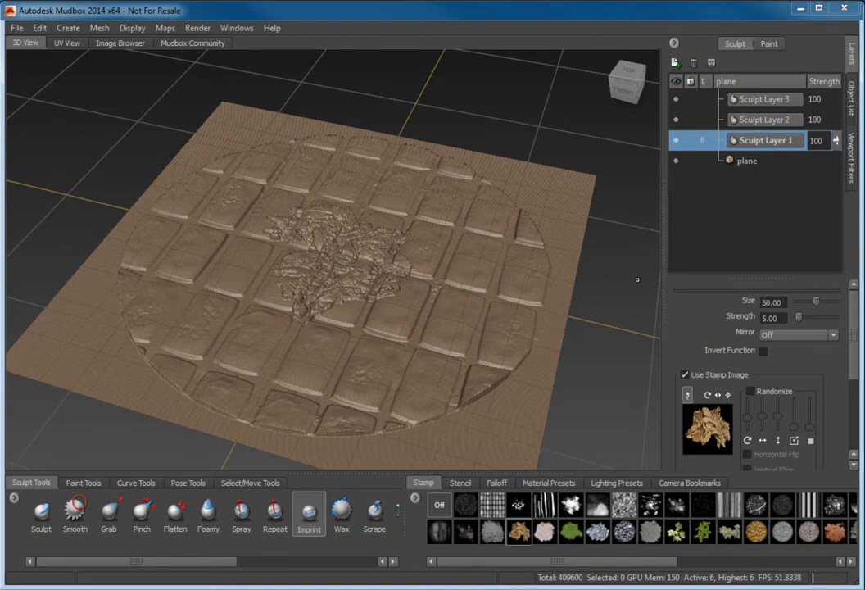
# On Sculpt Layer 2, imprint the rgb_leafs stamp toward the lower right tiles
pyautogui.click(742, 119)
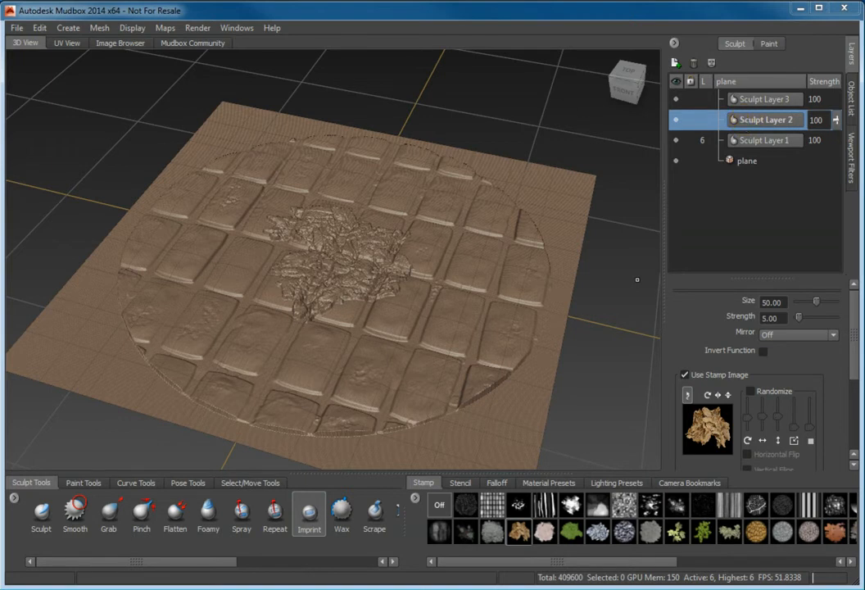
pyautogui.click(678, 531)
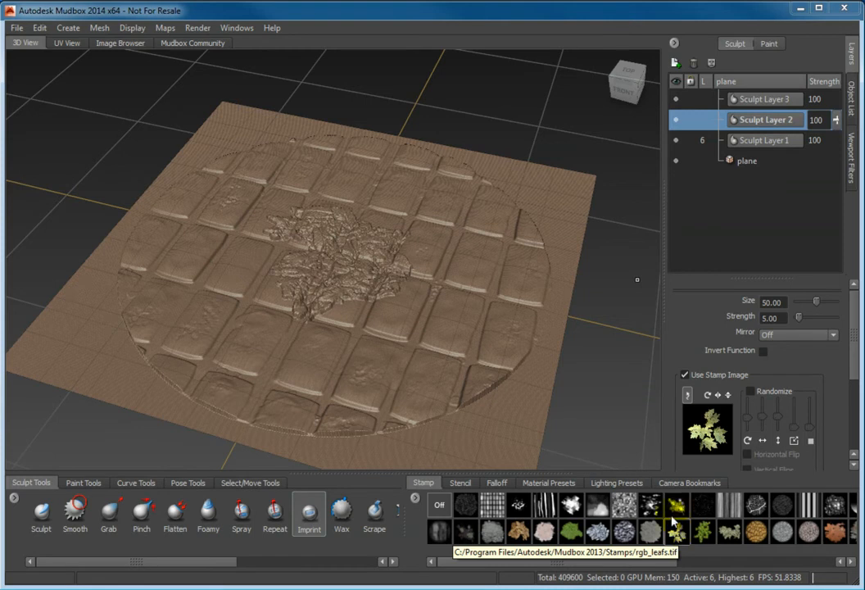
pyautogui.moveTo(453, 322); pyautogui.dragTo(392, 382)
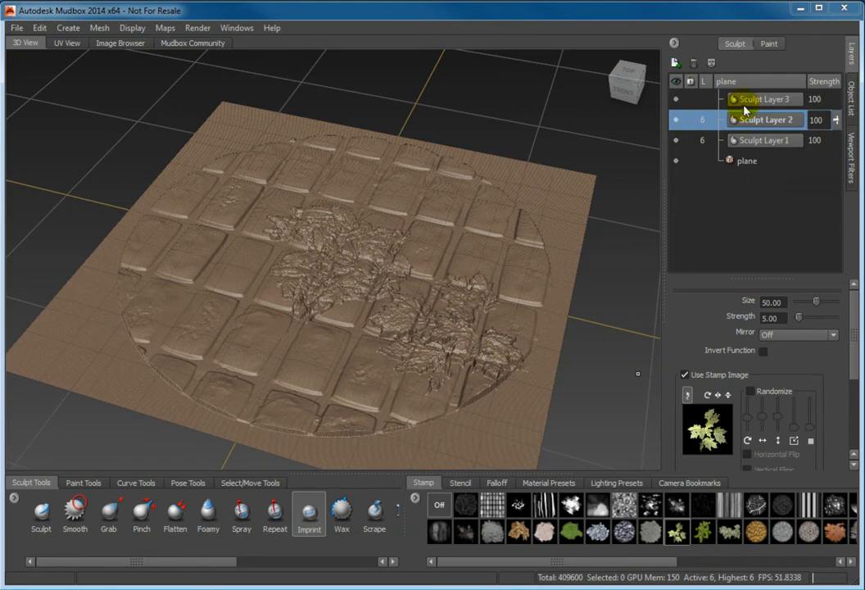
# On Sculpt Layer 3, imprint the green plant stamp over the left side of the tiles
pyautogui.click(695, 100)
pyautogui.click(703, 532)
pyautogui.moveTo(232, 238); pyautogui.dragTo(131, 323)
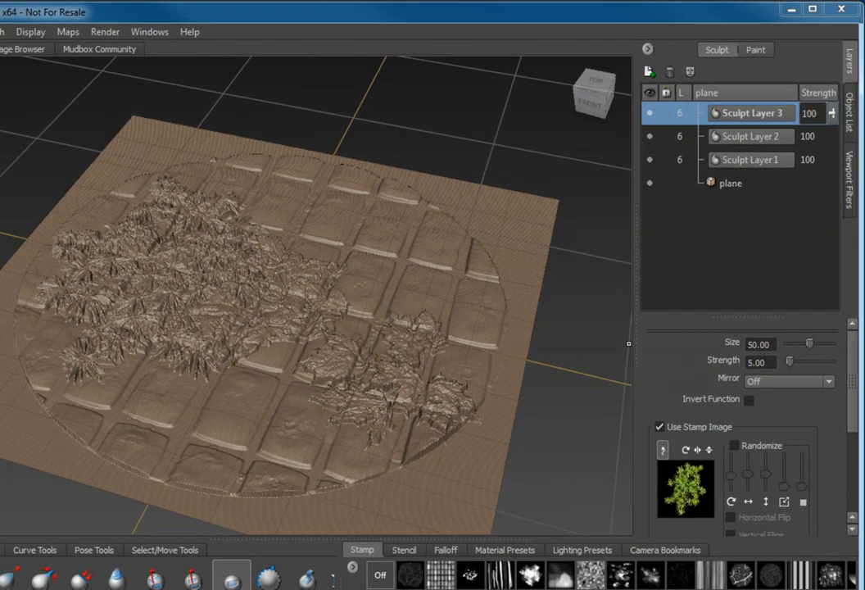
pyautogui.click(650, 184)
pyautogui.click(650, 184)
pyautogui.click(649, 160)
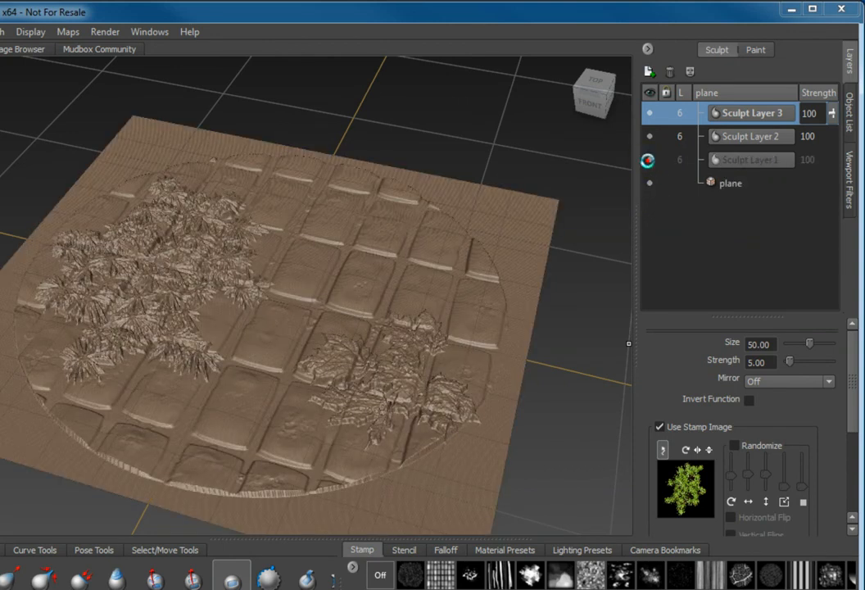
pyautogui.click(650, 159)
pyautogui.click(649, 136)
pyautogui.click(650, 136)
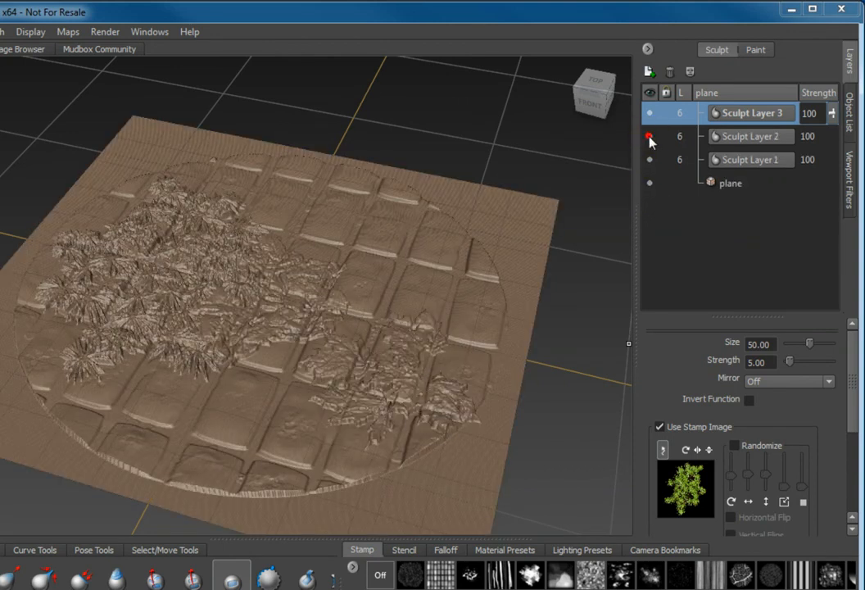
pyautogui.click(650, 113)
pyautogui.click(650, 113)
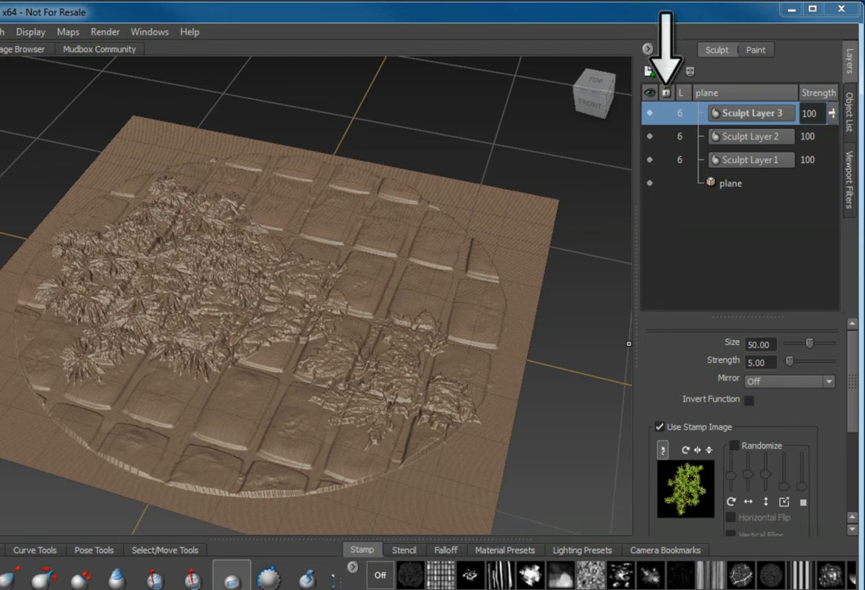
pyautogui.click(666, 114)
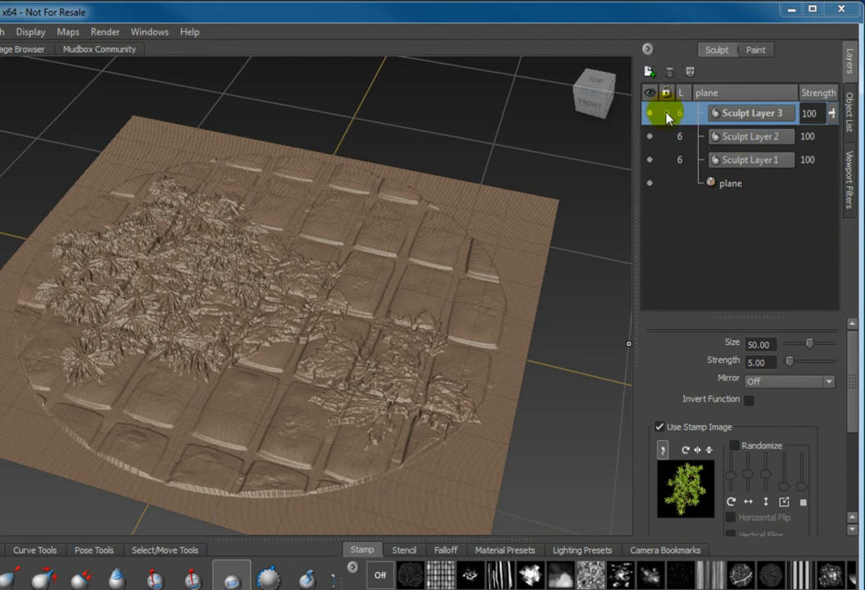
pyautogui.click(666, 113)
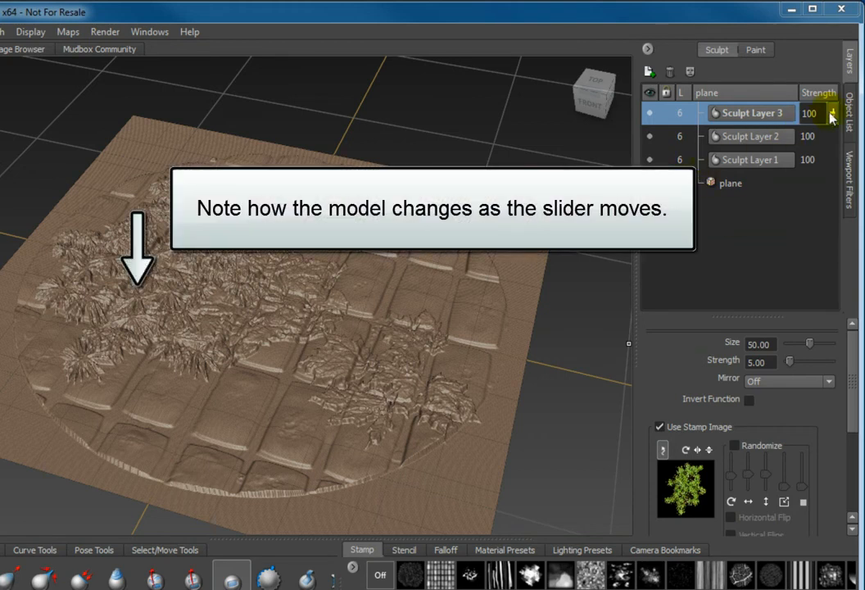
pyautogui.moveTo(834, 119)
pyautogui.mouseDown()
pyautogui.moveTo(834, 111)
pyautogui.moveTo(836, 207)
pyautogui.moveTo(833, 113)
pyautogui.mouseUp()
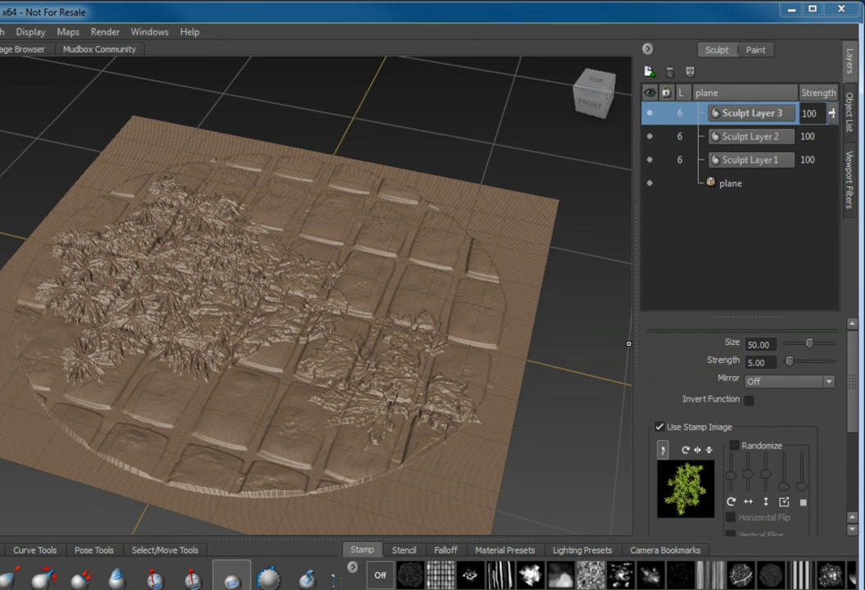
# Use Merge Visible from Sculpt Layer 1's right-click menu to combine the sculpt layers
pyautogui.rightClick(728, 113)
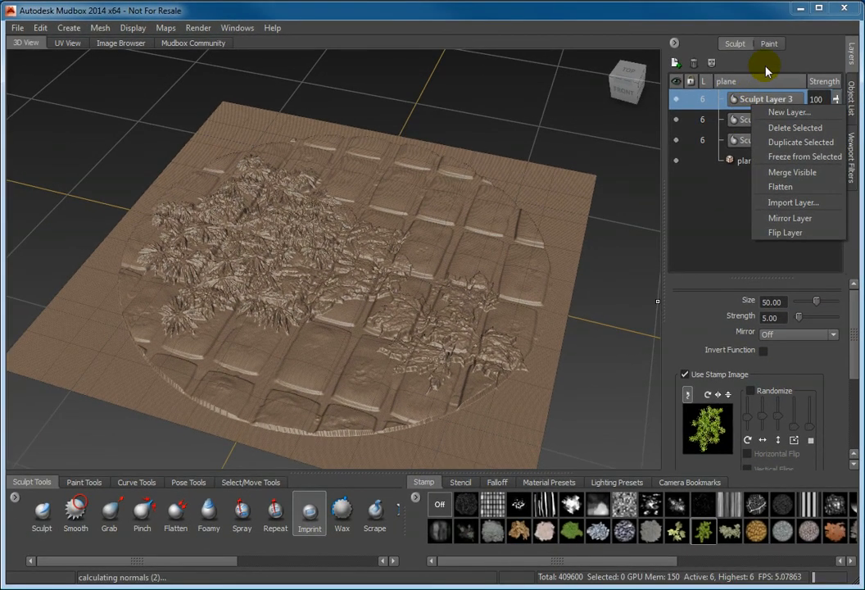
pyautogui.click(711, 65)
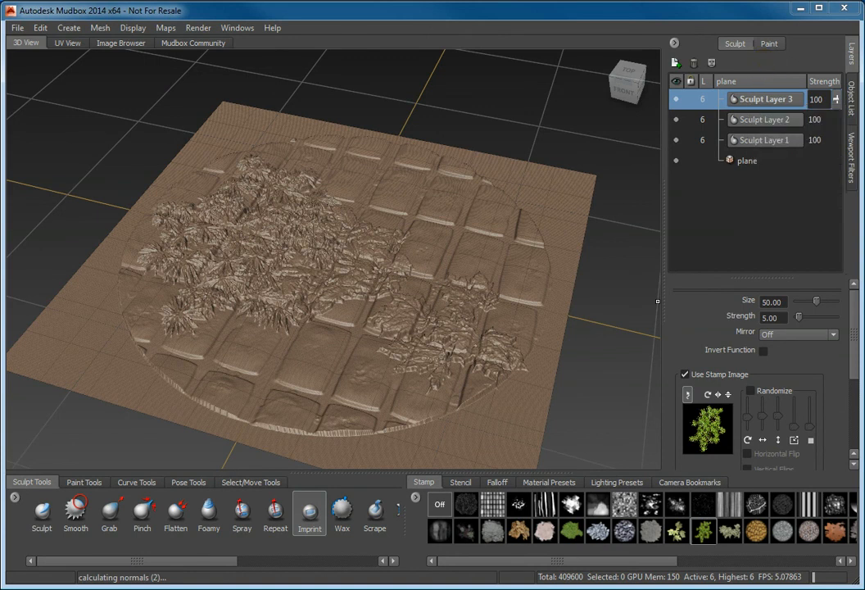
pyautogui.rightClick(750, 141)
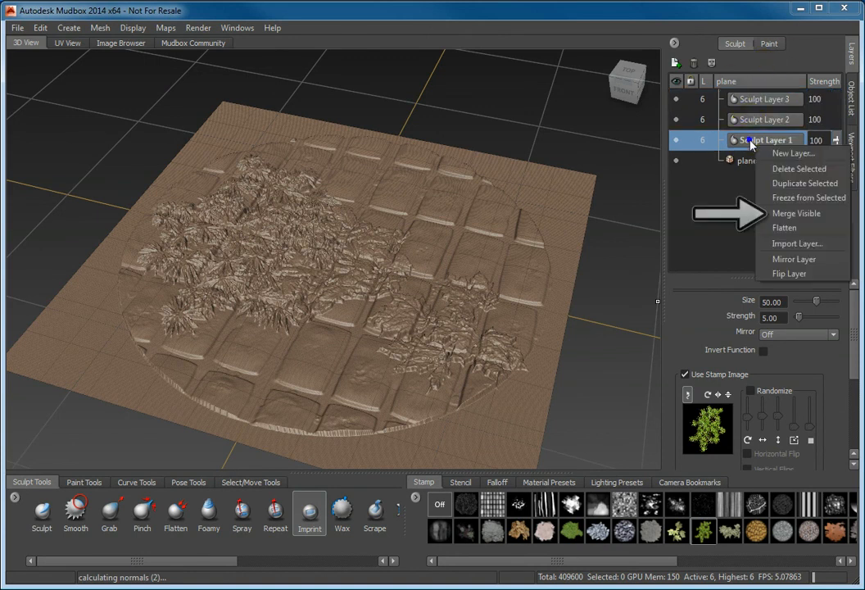
pyautogui.click(797, 214)
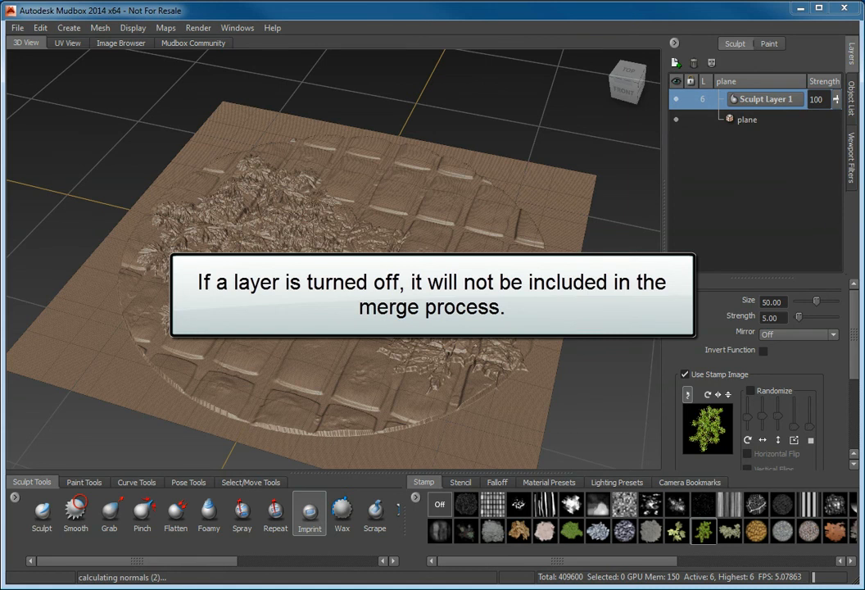